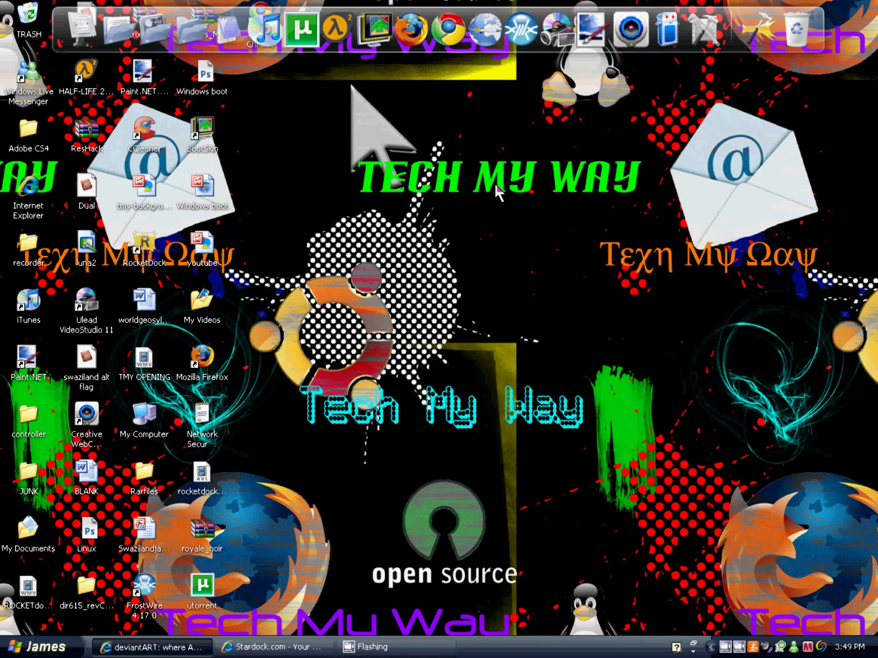
# Open the Windows XP Start menu with the Windows key
pyautogui.press('super')
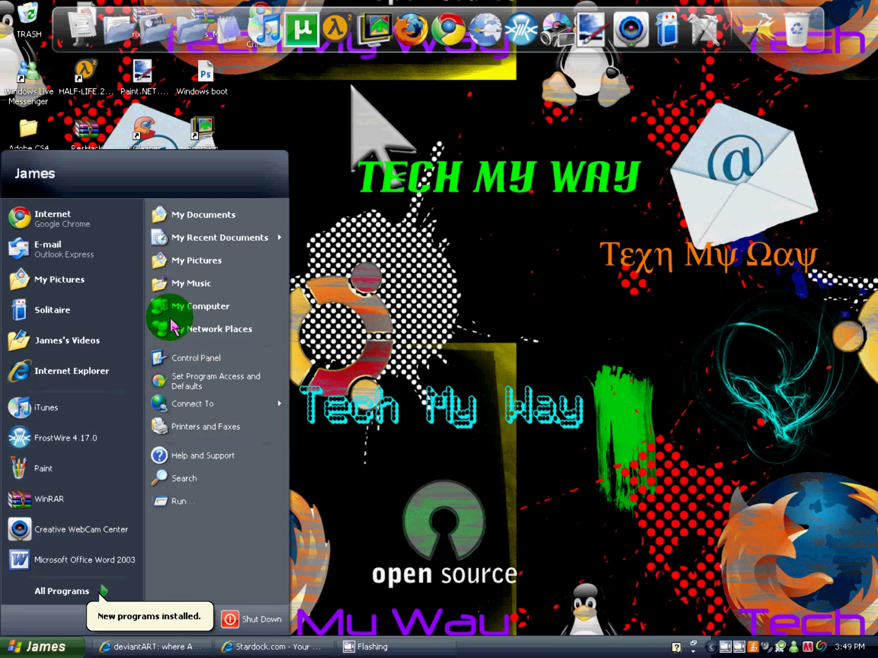
# Open My Computer, check the drives including the 232 GB Iomega HDD (F:), then close it
pyautogui.click(176, 306)
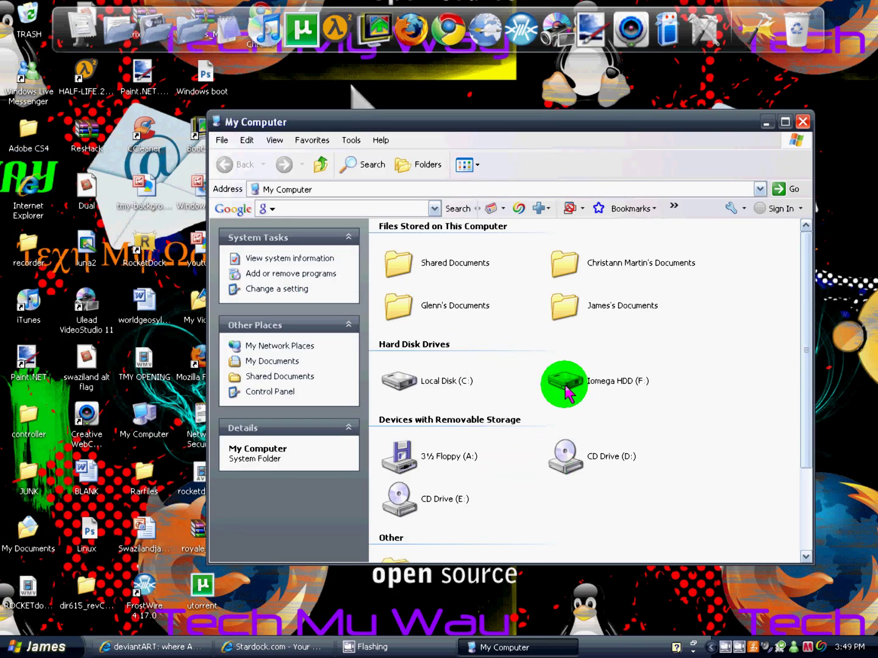
pyautogui.click(551, 373)
pyautogui.moveTo(552, 373); pyautogui.dragTo(617, 405)
pyautogui.click(591, 409)
pyautogui.moveTo(586, 396)
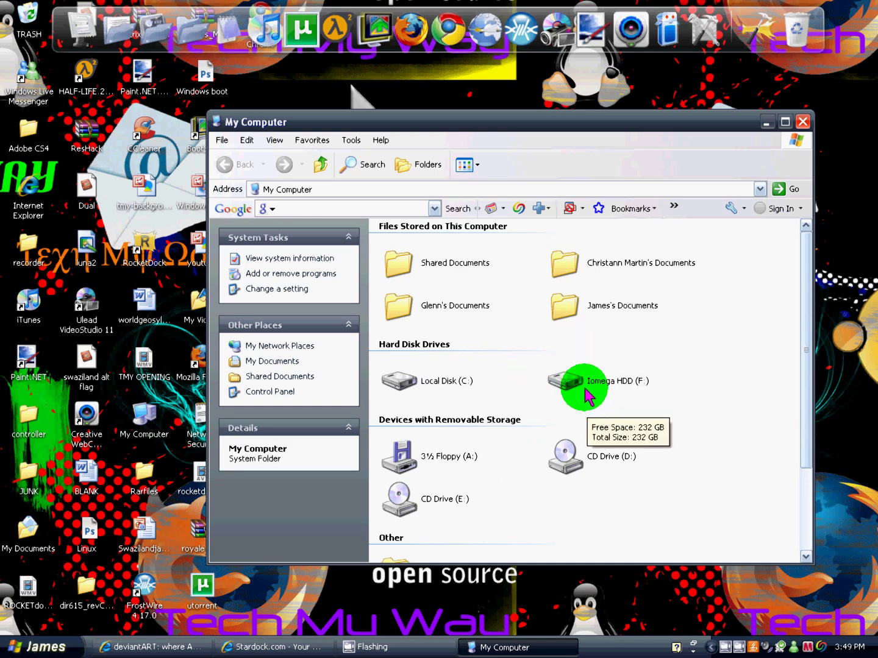
pyautogui.click(803, 121)
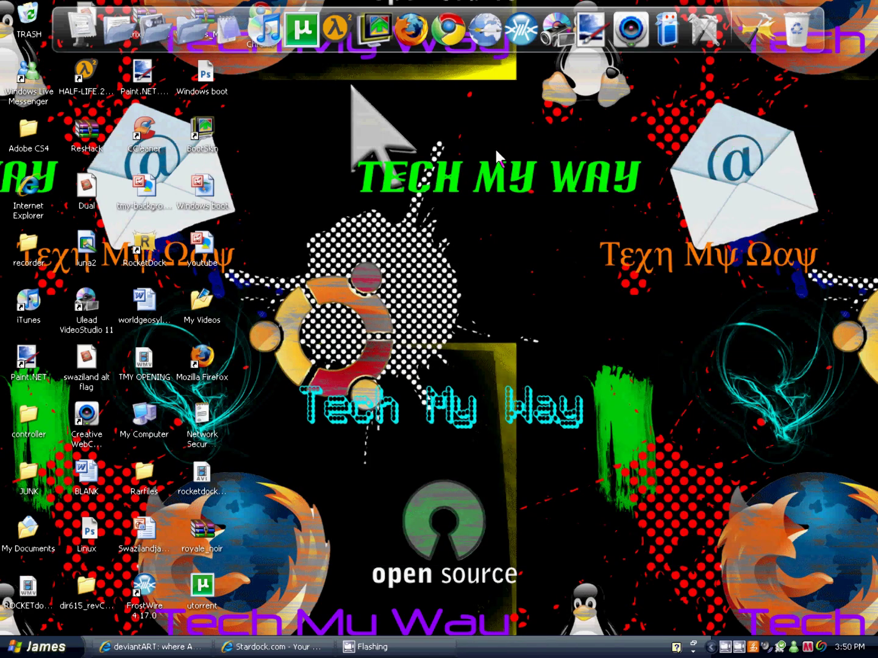
pyautogui.moveTo(249, 77); pyautogui.dragTo(852, 618)
pyautogui.click(419, 519)
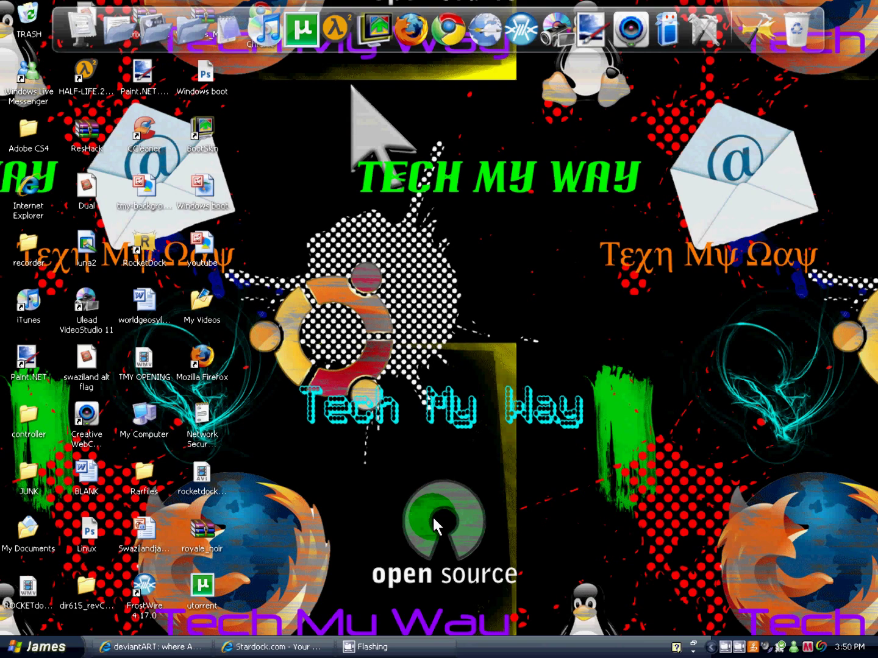
pyautogui.moveTo(391, 476); pyautogui.dragTo(591, 500)
pyautogui.click(276, 547)
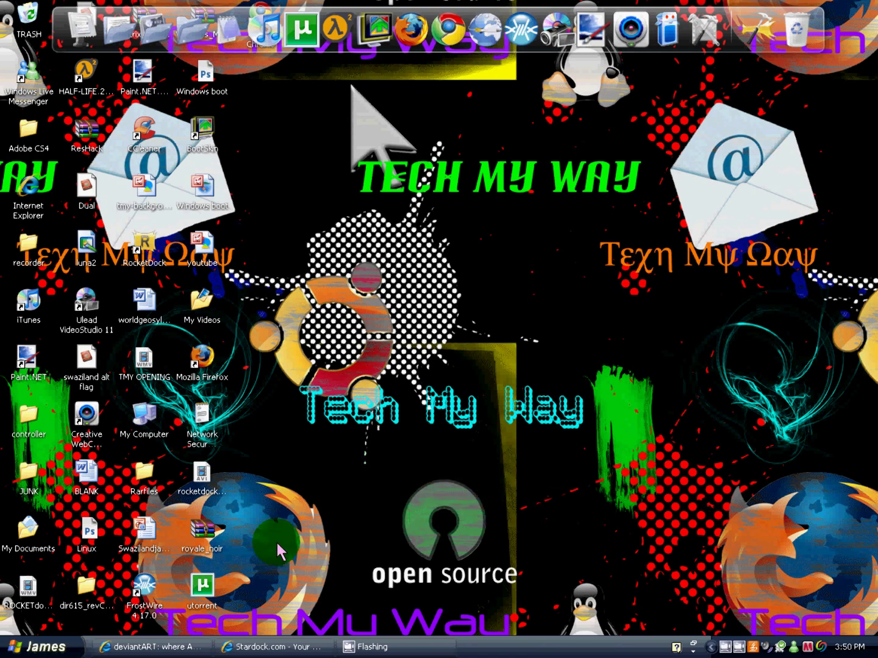
pyautogui.click(275, 647)
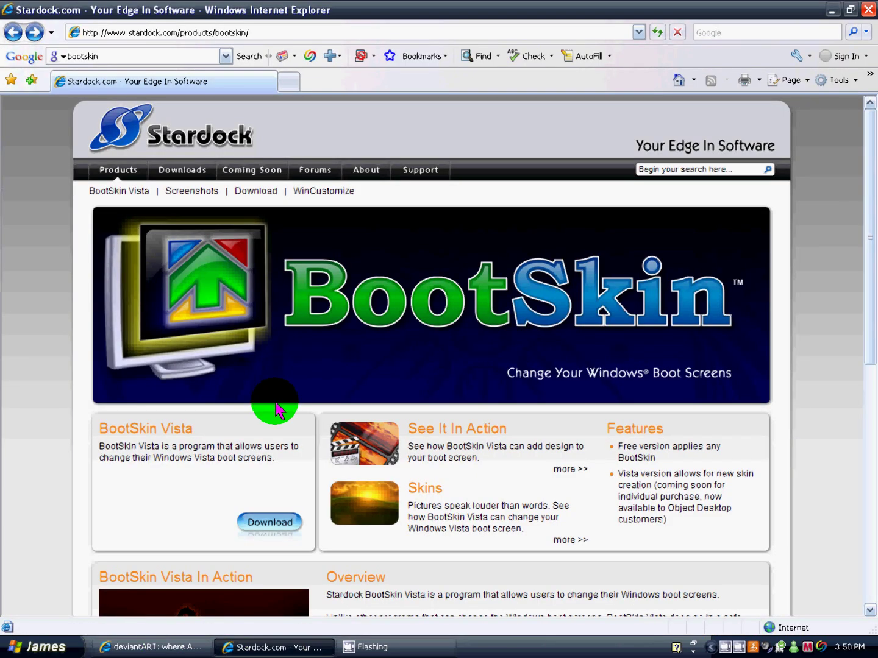
# Go from Stardock's BootSkin downloads page to the CNET download of BootSkin 1.05a
pyautogui.click(284, 525)
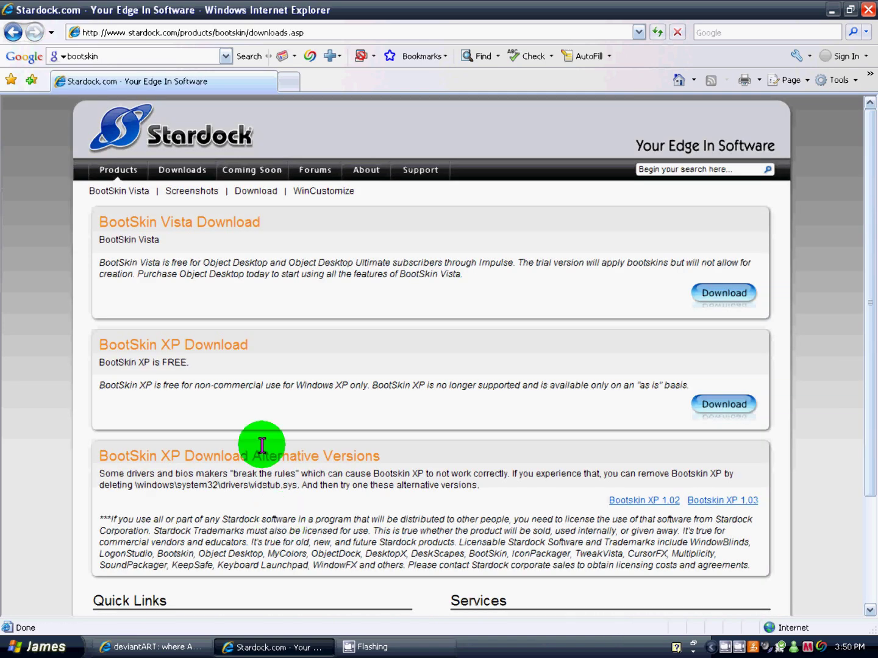
pyautogui.click(726, 404)
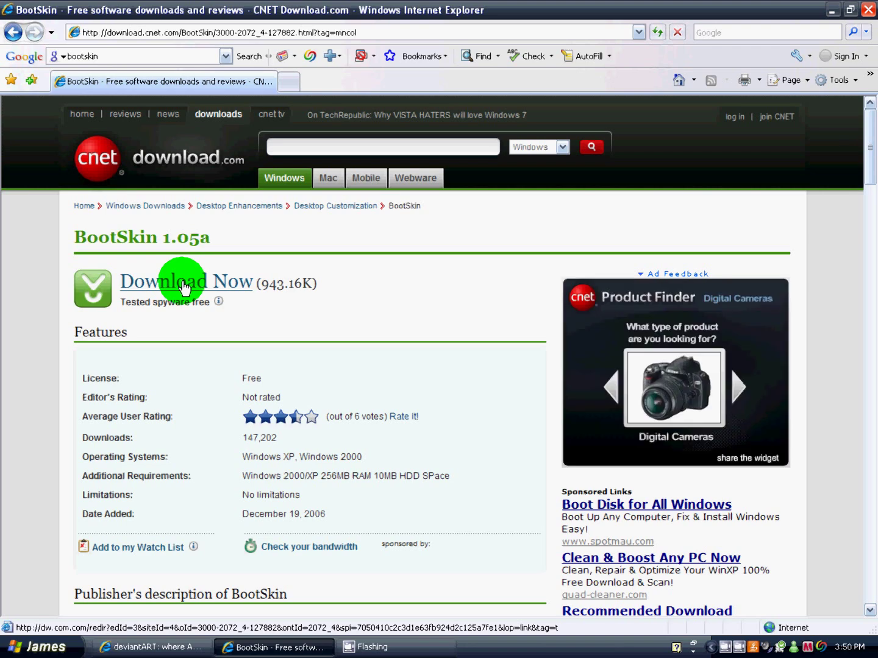
pyautogui.click(184, 285)
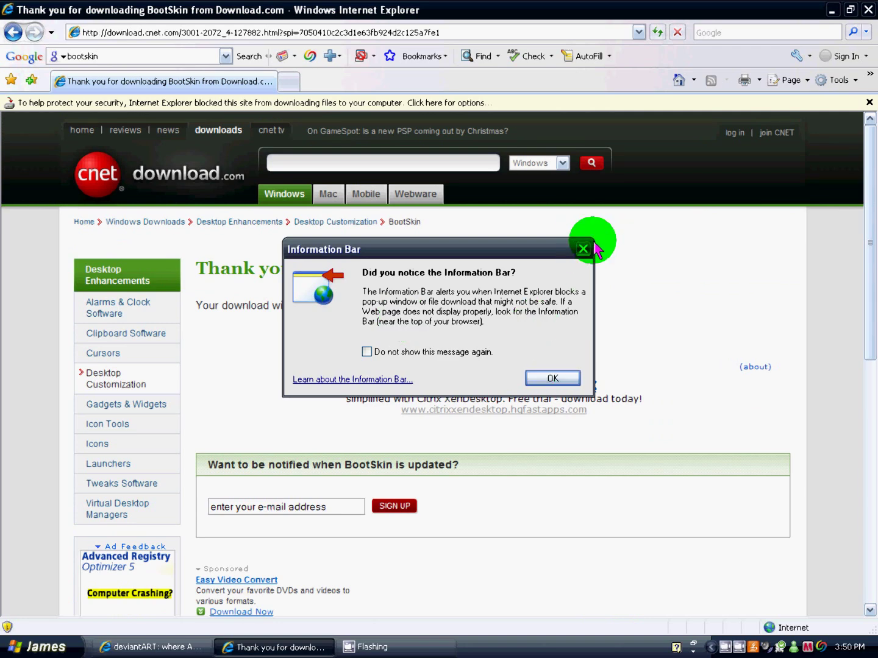
# Retry the blocked BootSkin download, cancel saving the installer, and close Internet Explorer
pyautogui.click(583, 249)
pyautogui.click(486, 308)
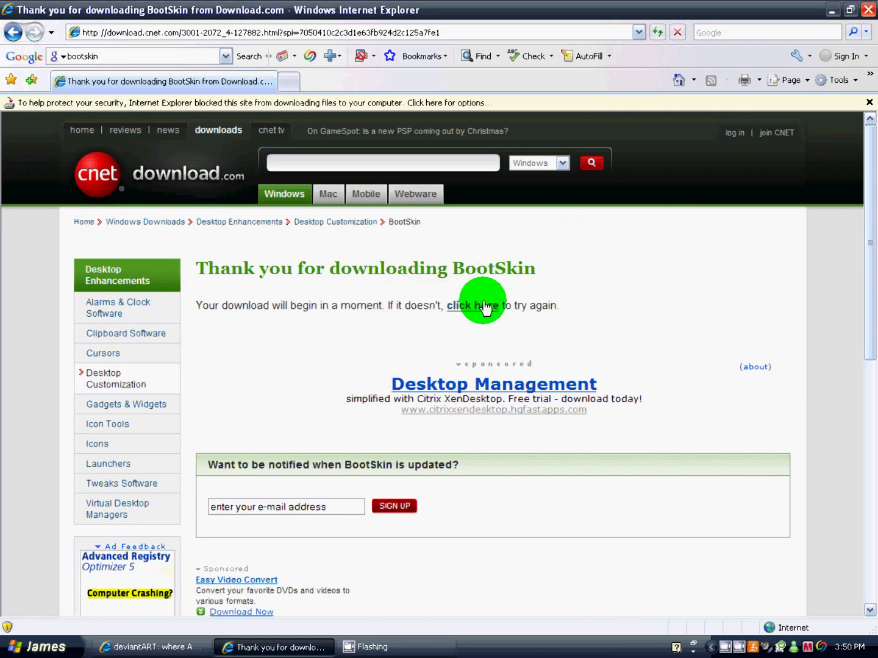
pyautogui.click(492, 336)
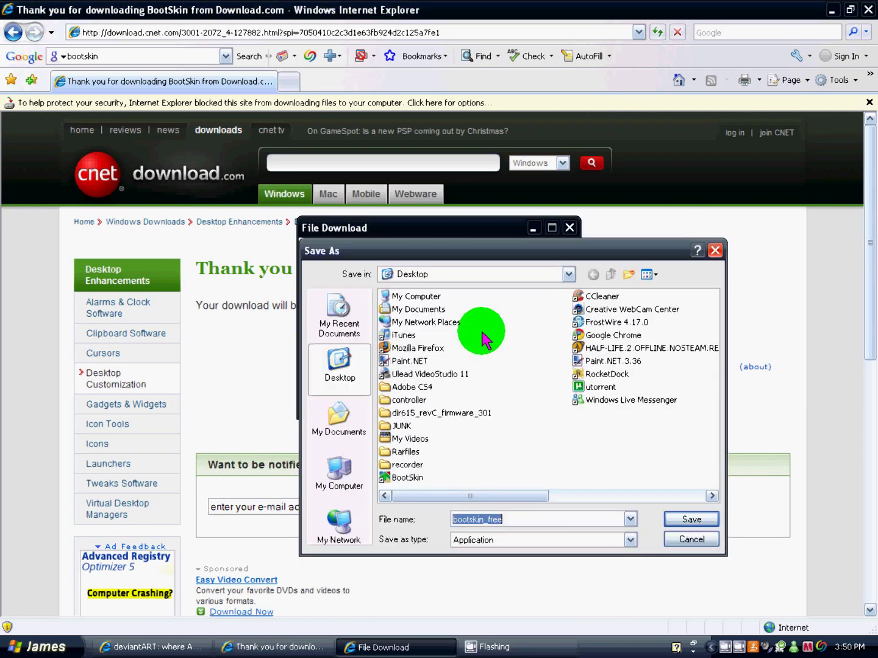
pyautogui.click(715, 250)
pyautogui.click(868, 9)
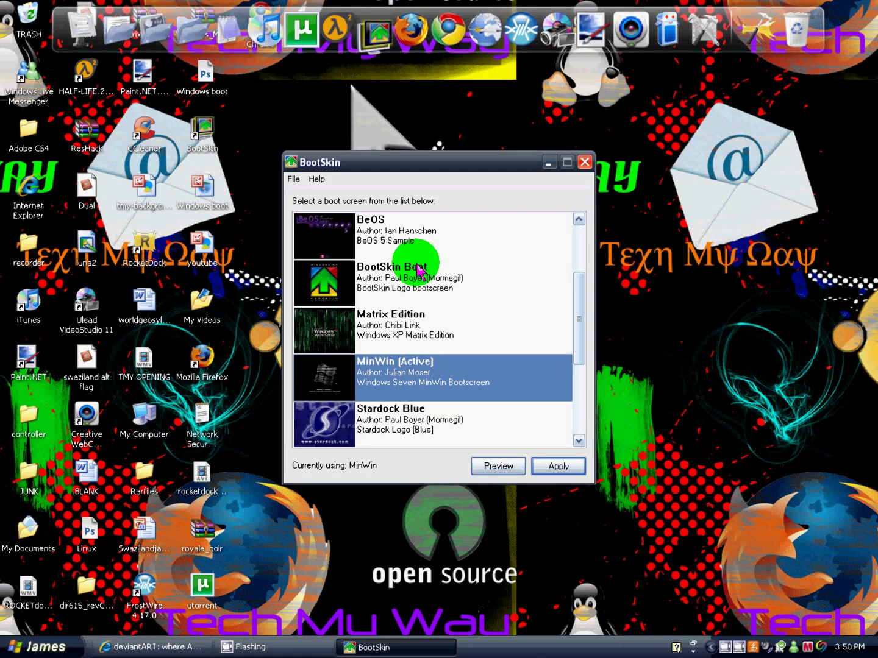
# Preview the Time Warp and TOON Boot 1.5 boot screens in BootSkin
pyautogui.moveTo(578, 298); pyautogui.dragTo(584, 351)
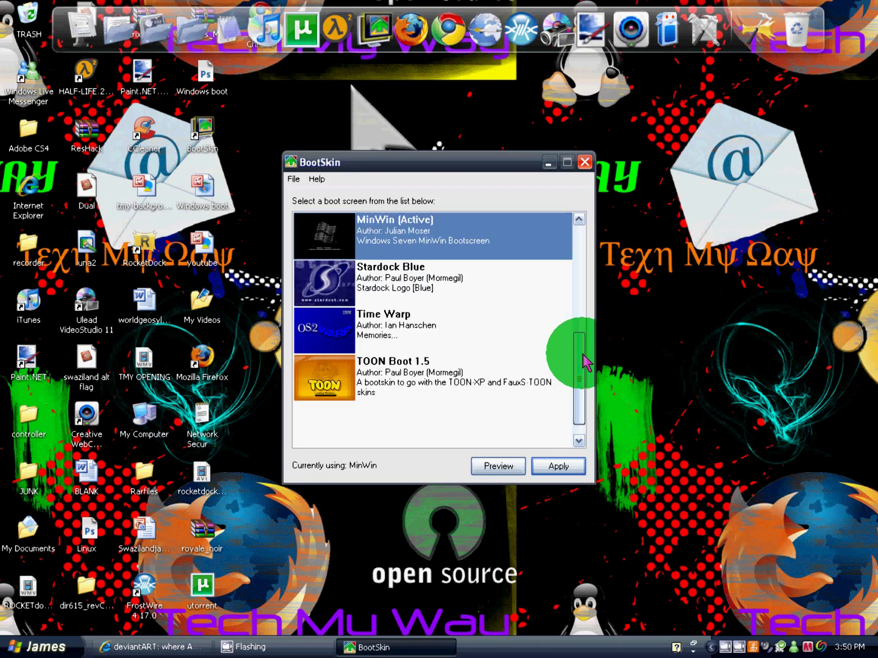
pyautogui.click(381, 340)
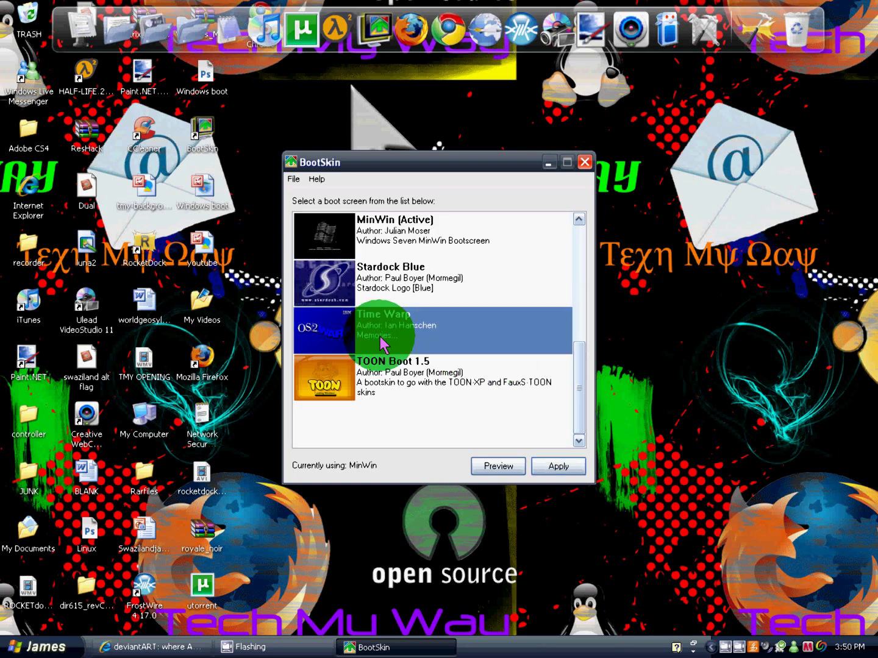
pyautogui.click(496, 465)
pyautogui.click(640, 149)
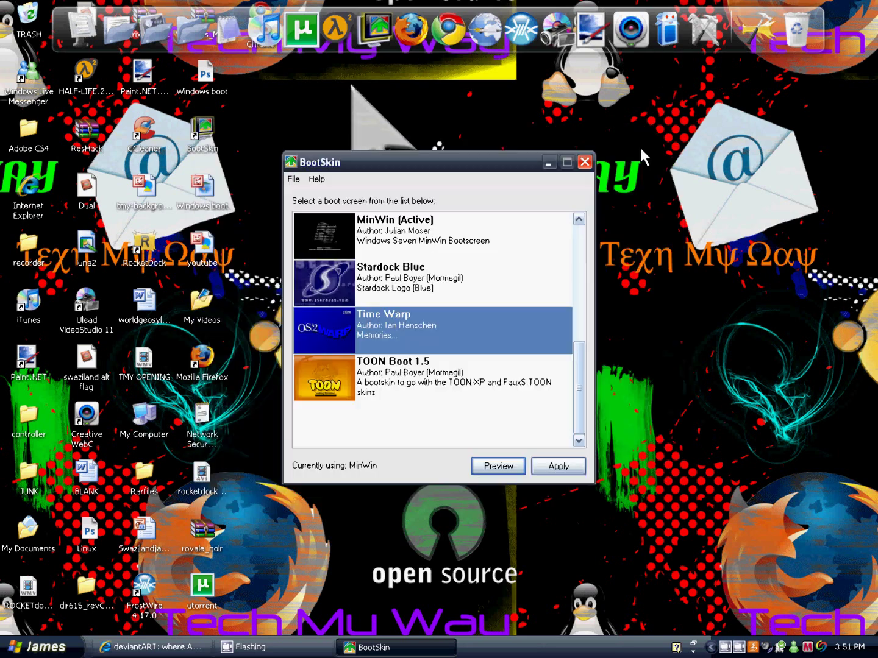
pyautogui.click(405, 370)
pyautogui.click(497, 464)
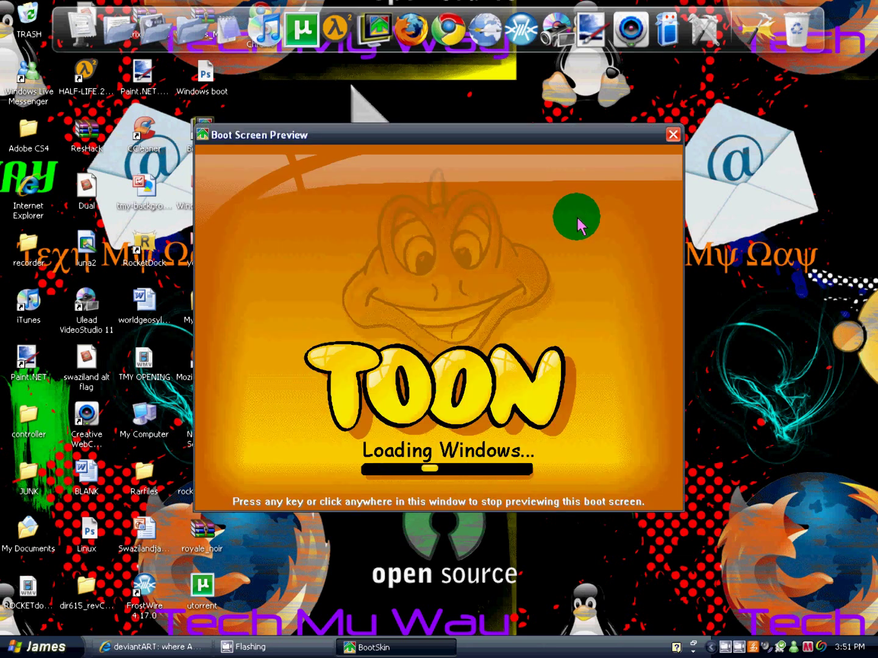
pyautogui.click(674, 144)
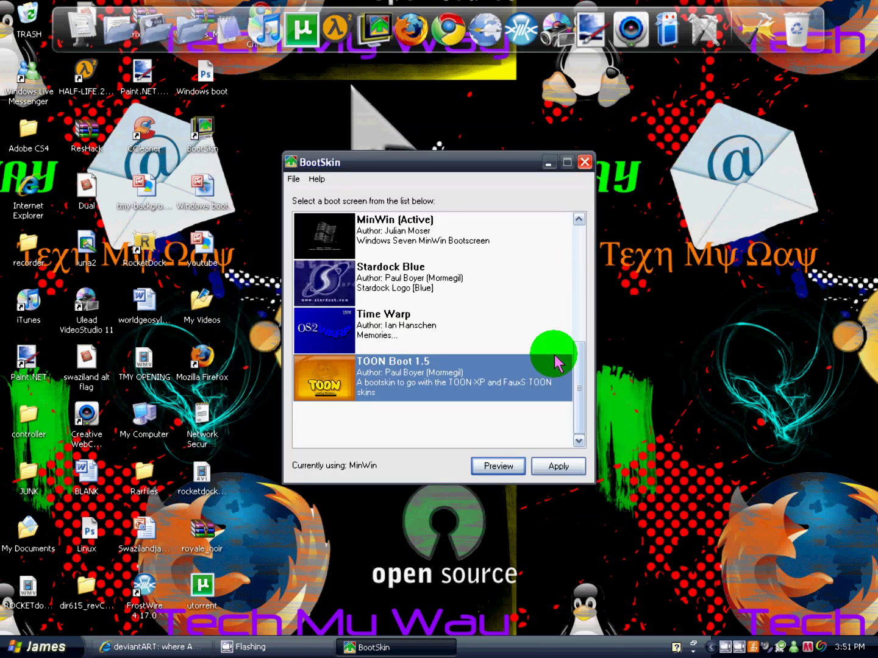
# Open the online boot screen library on deviantART
pyautogui.moveTo(572, 363); pyautogui.dragTo(579, 247)
pyautogui.click(461, 275)
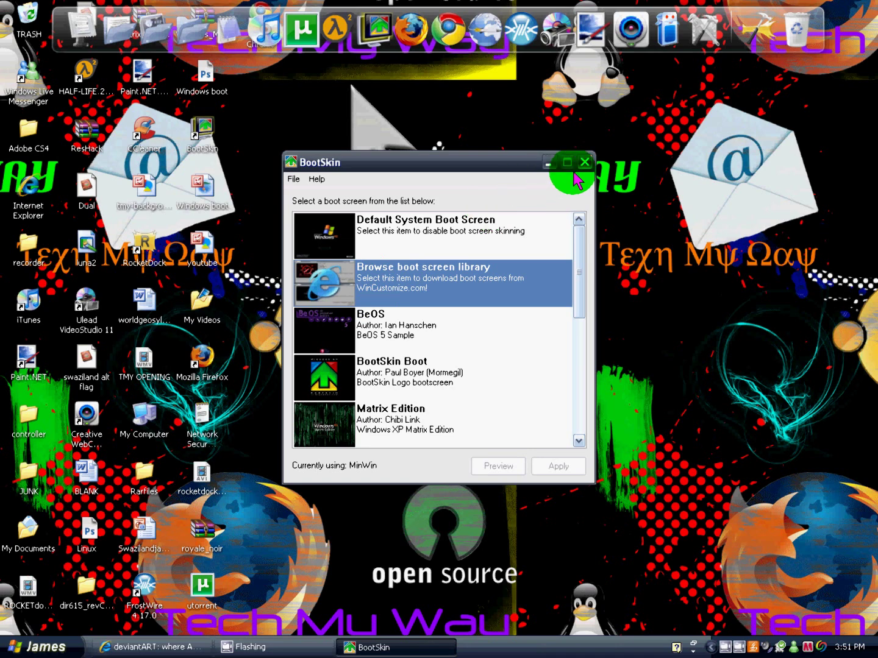
pyautogui.click(183, 647)
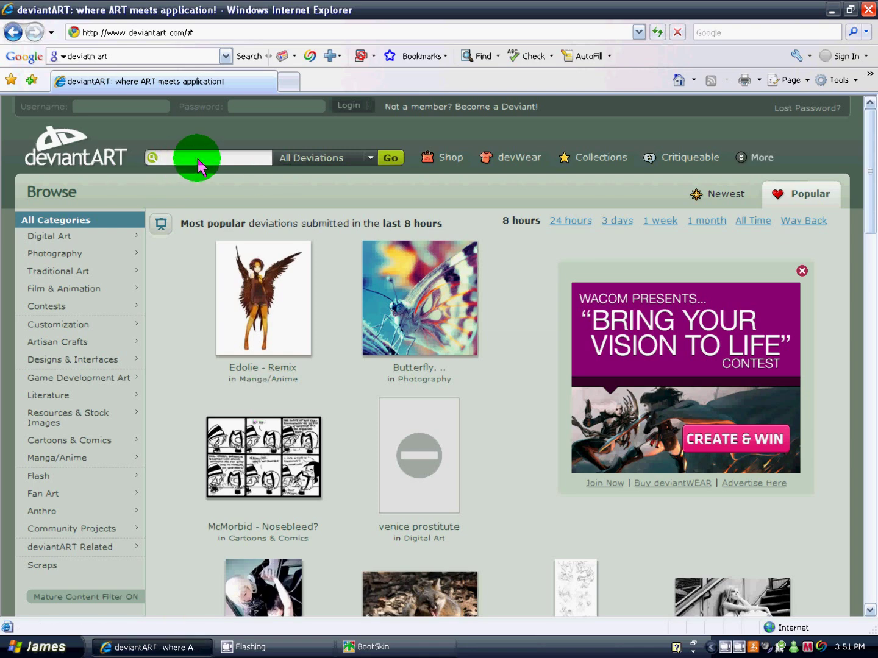
# Search deviantART for windows bootskins and open the New York City Bootskin page
pyautogui.write('windows bootskin')
pyautogui.press('Return')
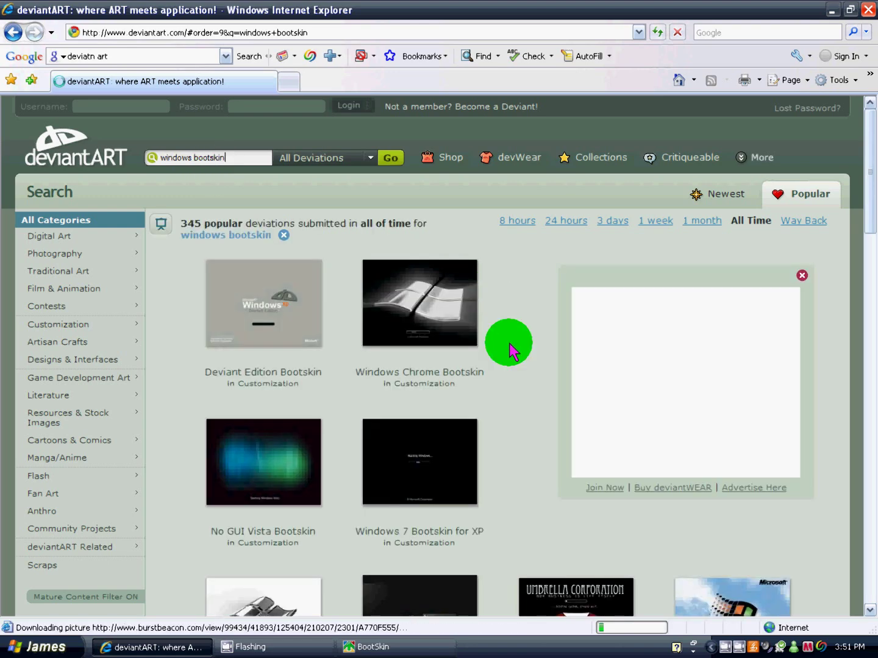
pyautogui.scroll(-10, 512, 346)
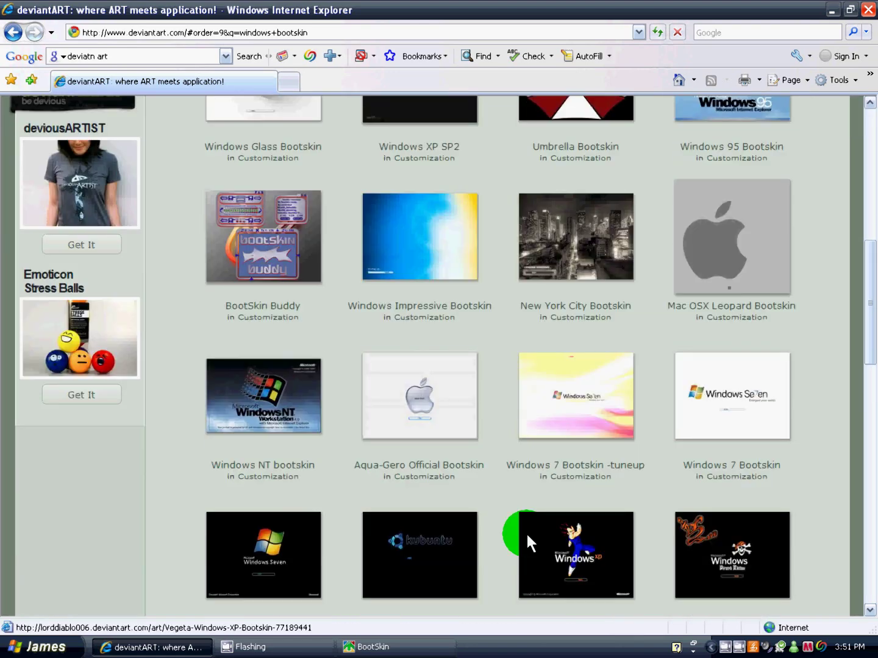
pyautogui.scroll(-1, 551, 563)
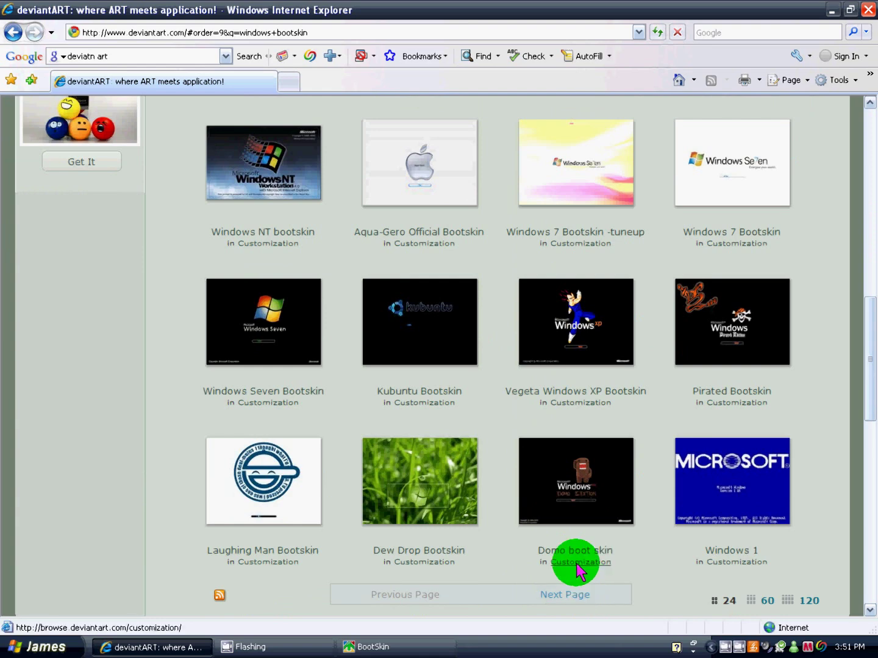
pyautogui.scroll(3, 551, 276)
pyautogui.click(604, 167)
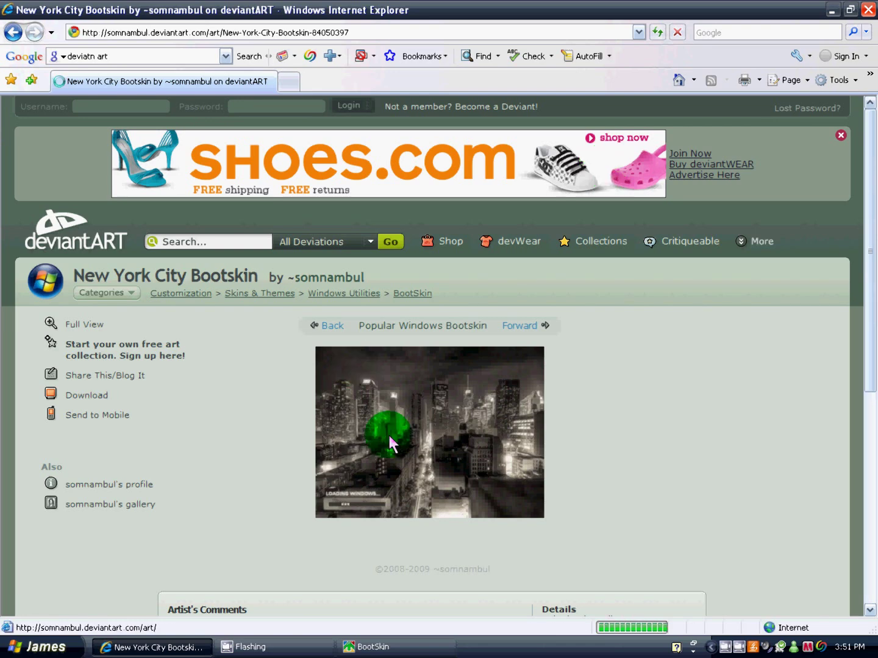
# Enlarge the New York City Bootskin preview, then start downloading its zip file
pyautogui.click(389, 442)
pyautogui.scroll(-4, 438, 425)
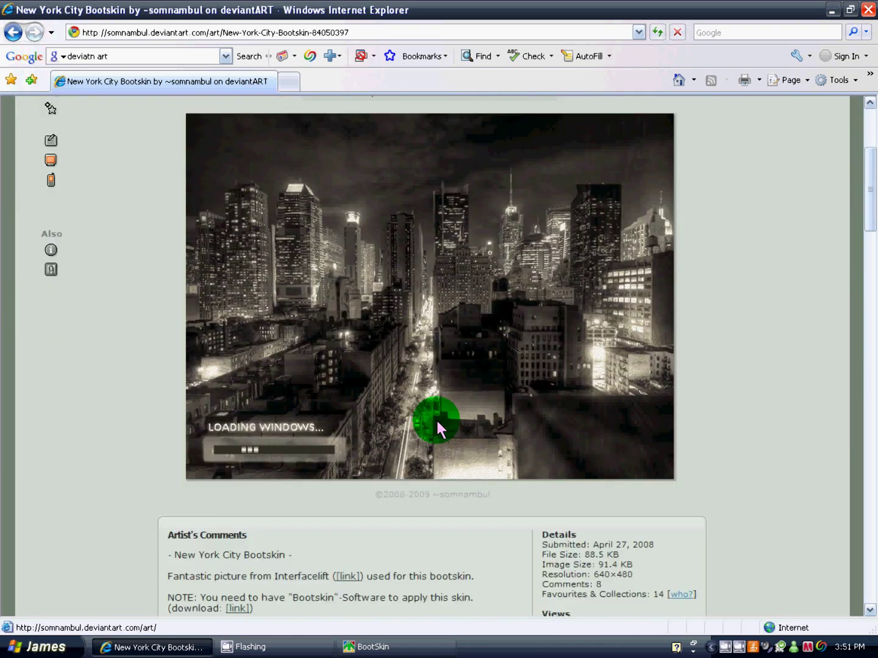
pyautogui.scroll(1, 317, 439)
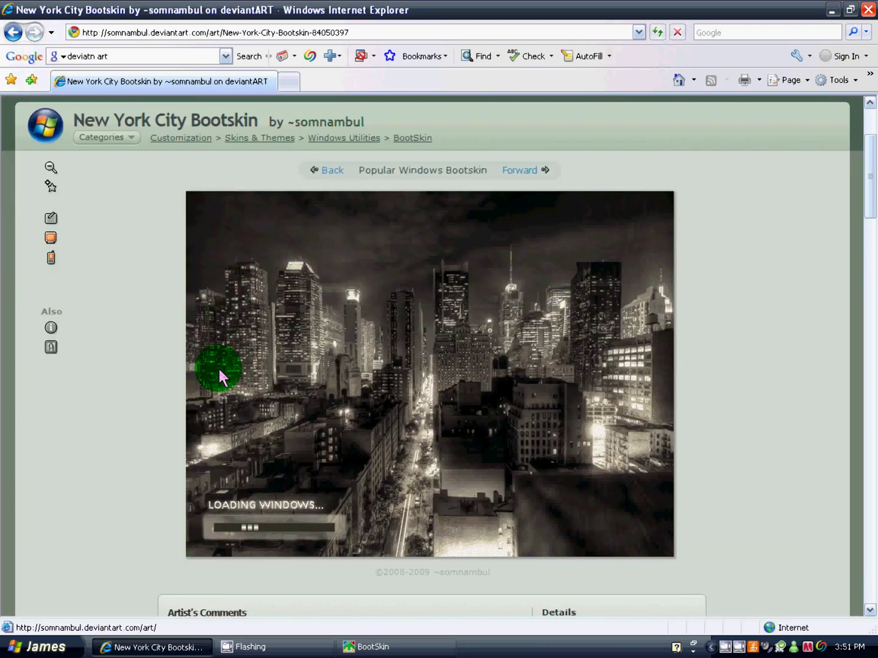
pyautogui.moveTo(52, 242)
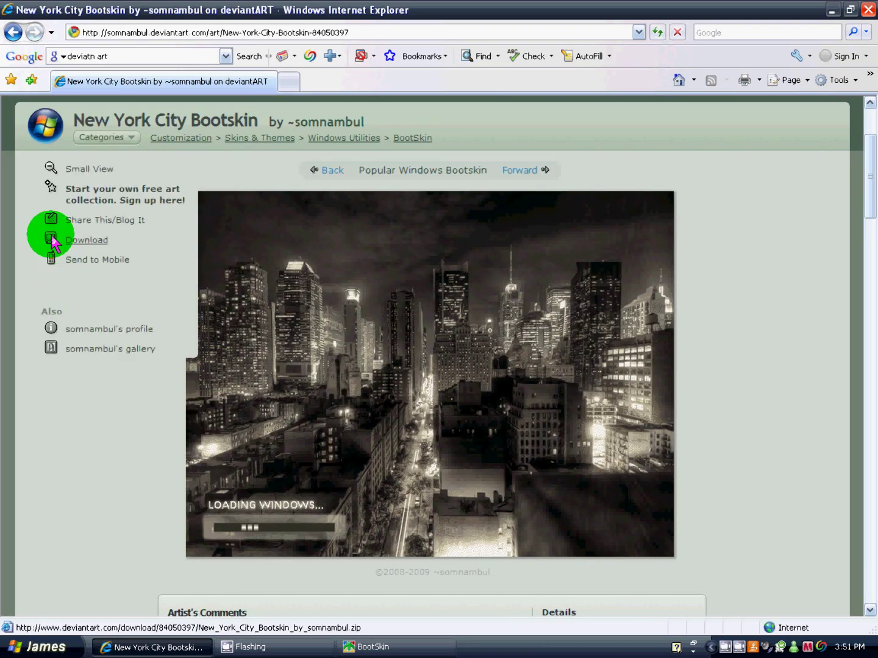
pyautogui.click(96, 243)
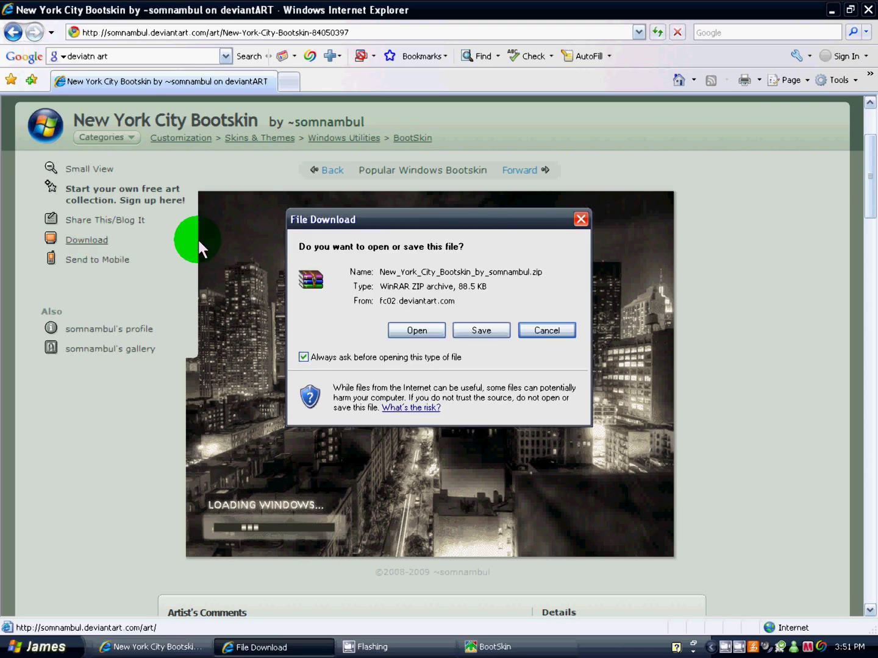
# Save New_York_City_Bootskin_by_somnambul.zip to the Desktop, open it, and load NYC.bootskin into BootSkin
pyautogui.click(488, 332)
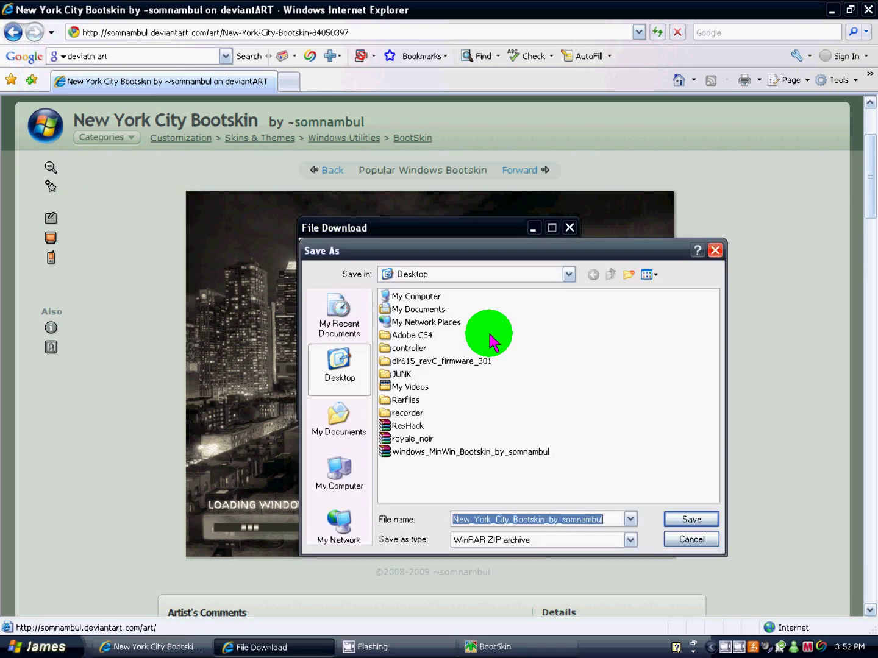
pyautogui.click(683, 523)
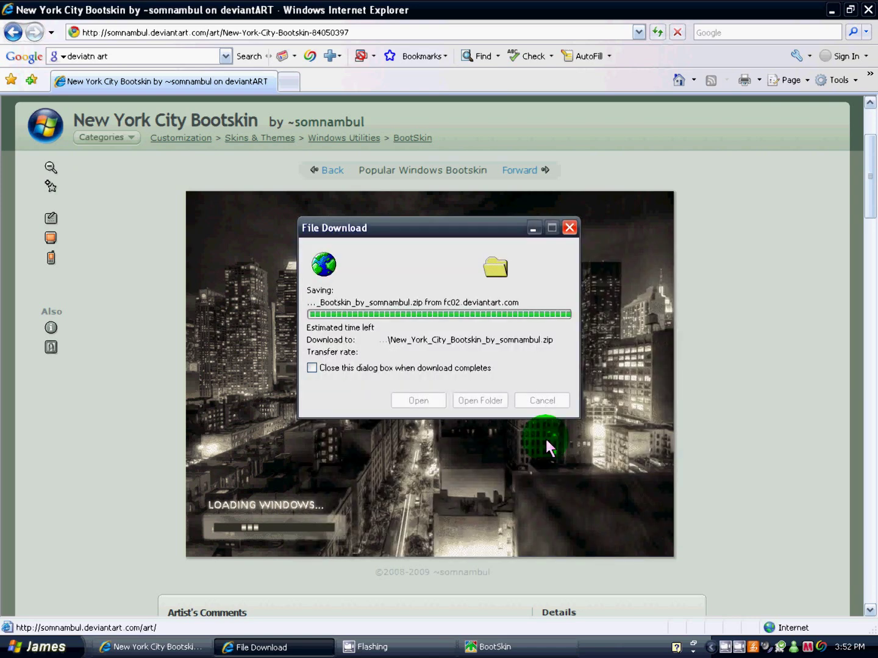
pyautogui.click(434, 407)
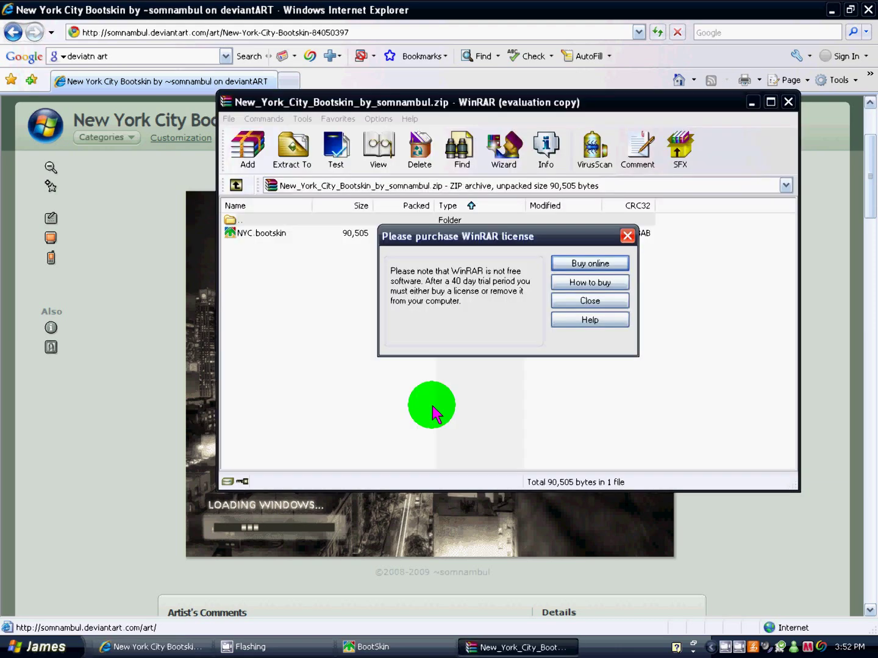
pyautogui.click(627, 237)
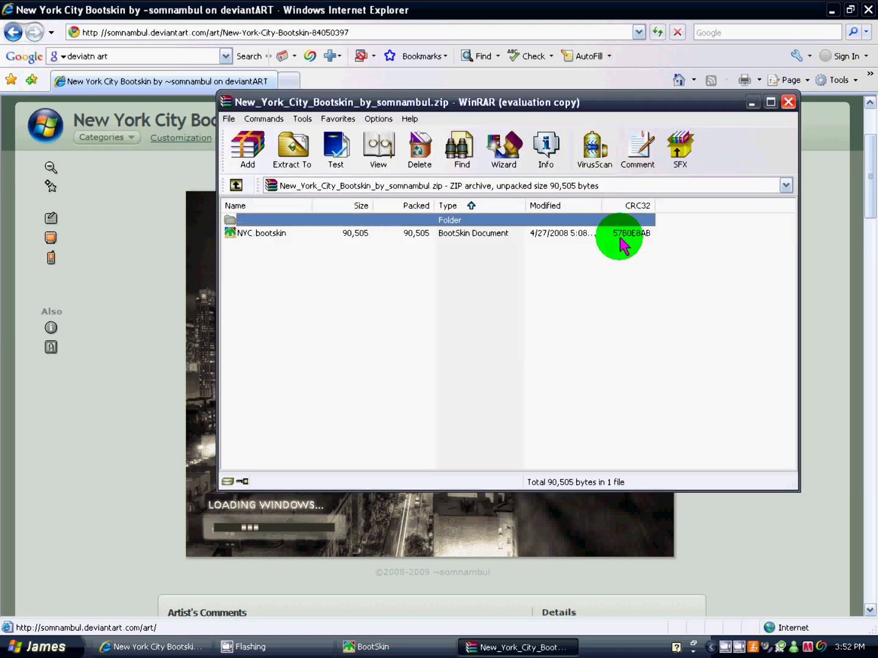
pyautogui.click(264, 237)
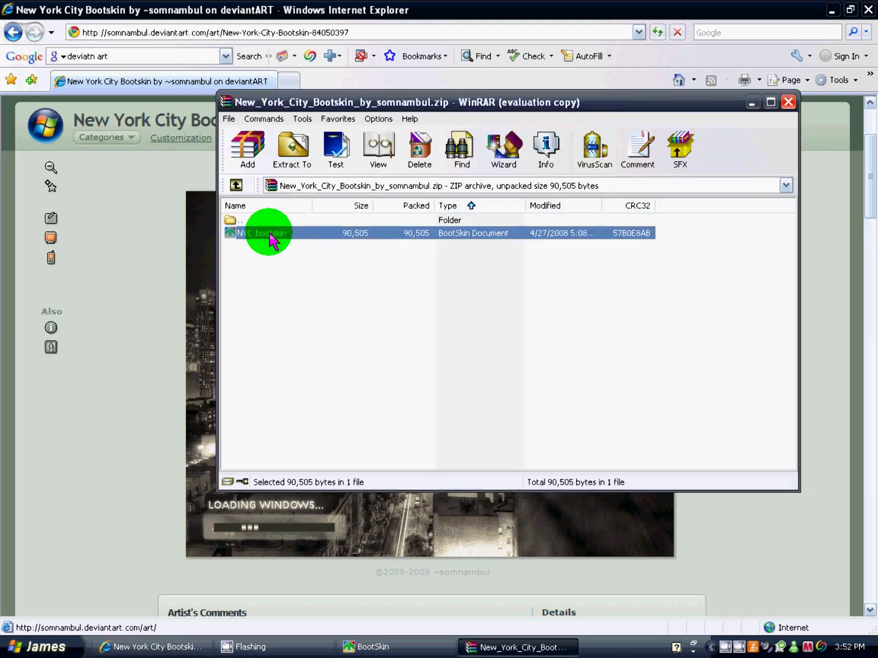
pyautogui.doubleClick(269, 239)
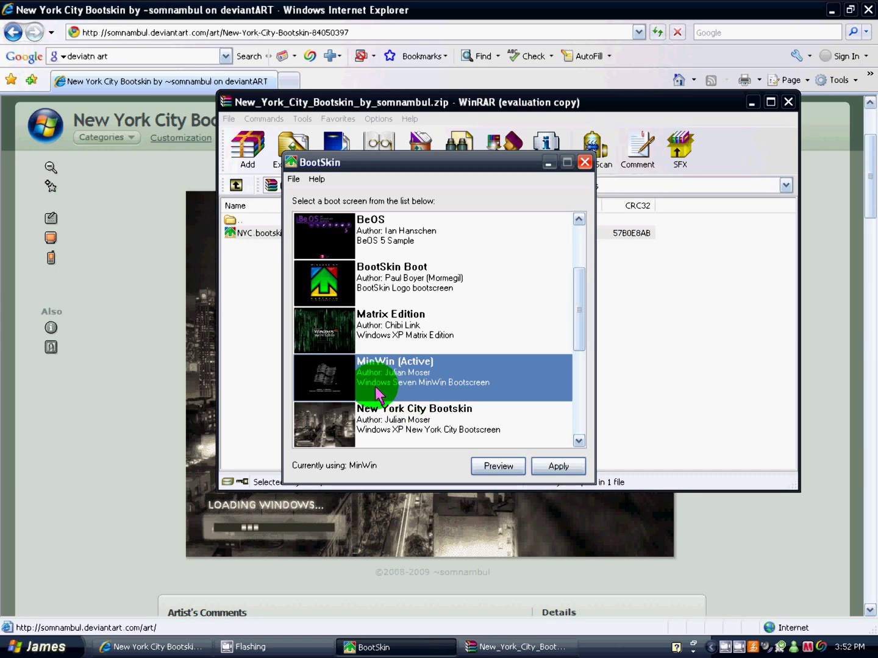
# Preview the New York City Bootskin entry, apply it as the boot screen, and close BootSkin
pyautogui.scroll(-2, 381, 381)
pyautogui.click(373, 284)
pyautogui.click(488, 465)
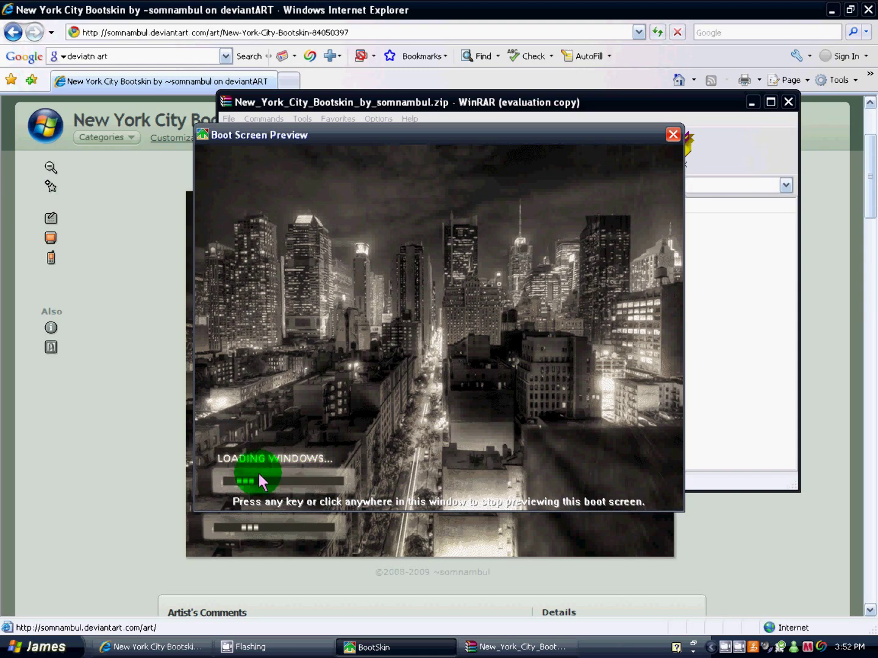
pyautogui.click(676, 134)
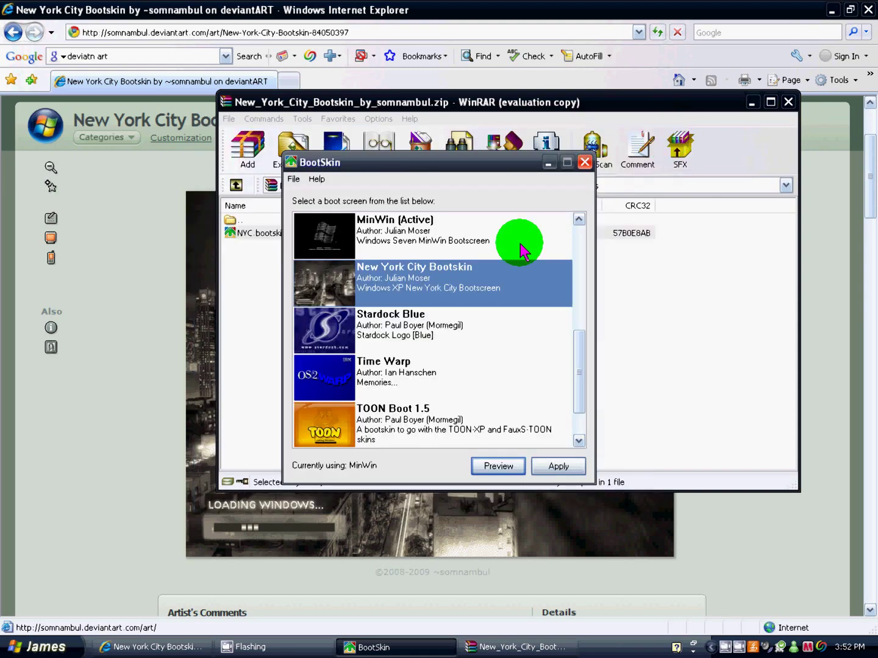
pyautogui.click(558, 465)
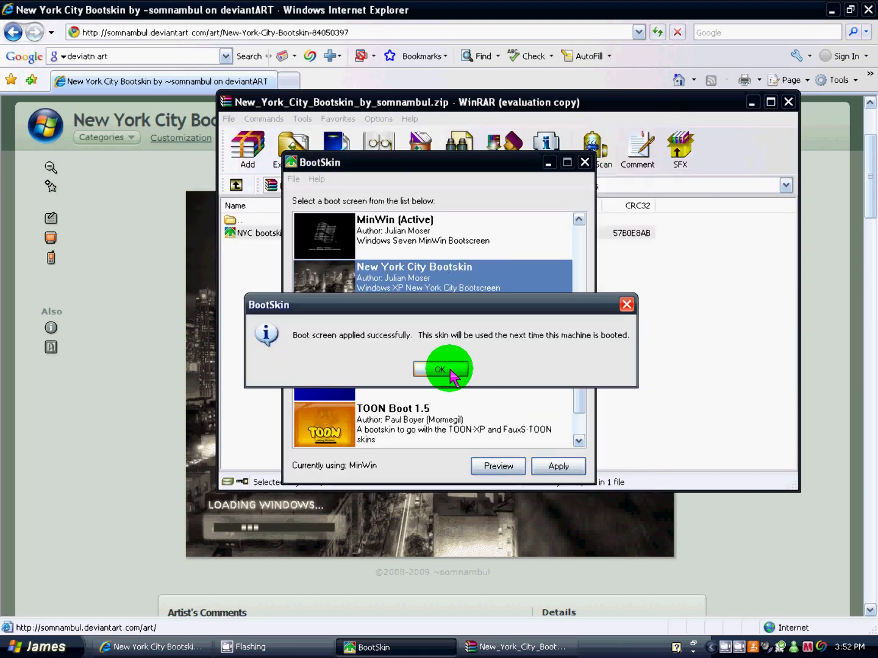
pyautogui.click(440, 370)
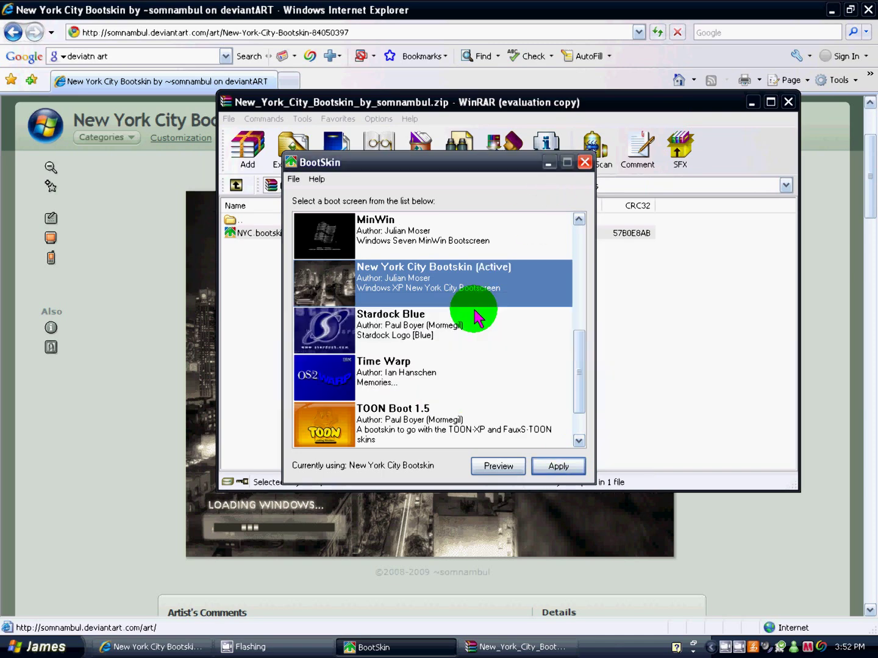
pyautogui.click(584, 162)
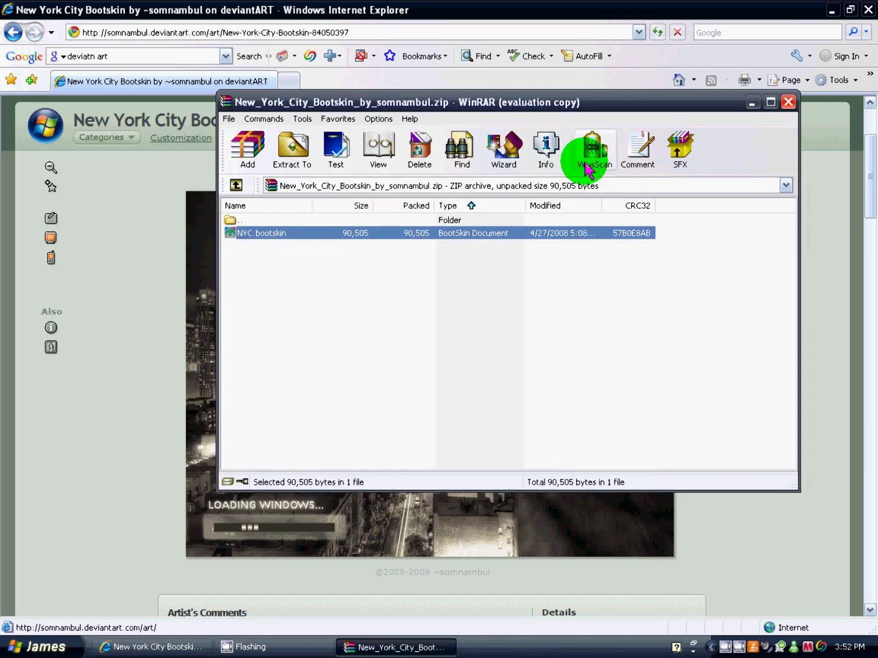
# Close WinRAR and scroll through page 2 of the windows bootskin search results
pyautogui.click(789, 103)
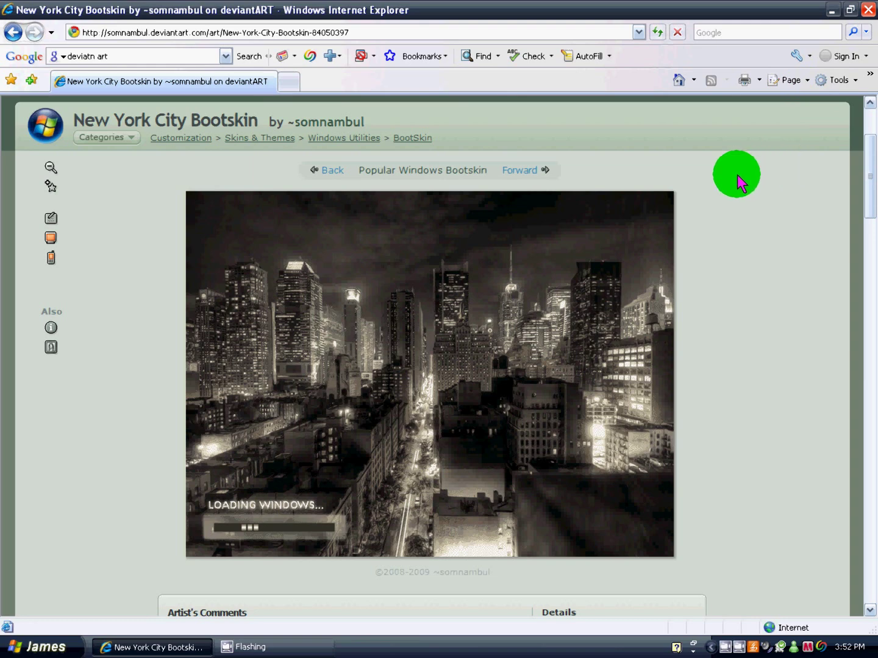
pyautogui.scroll(3, 731, 183)
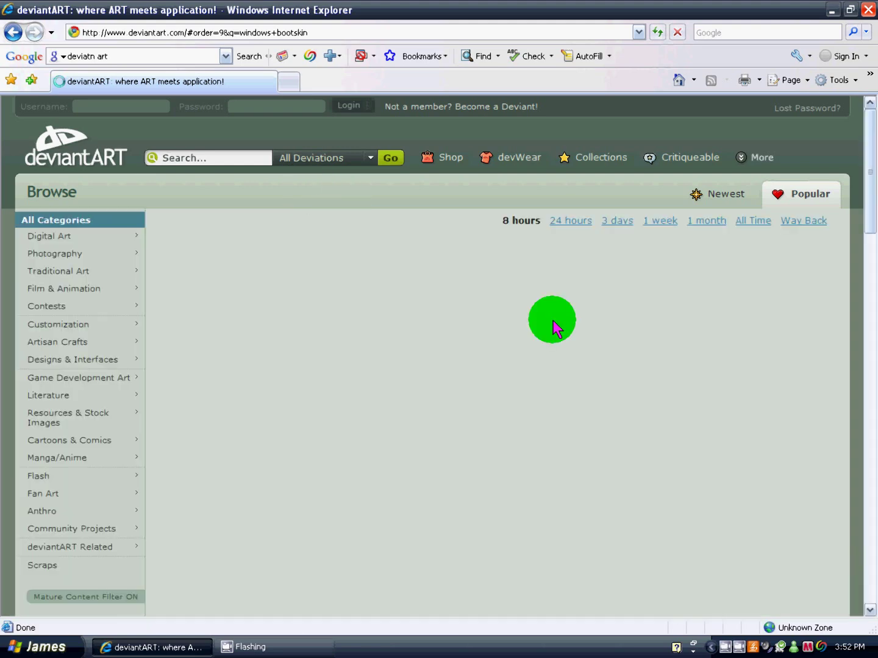
pyautogui.scroll(-10, 535, 306)
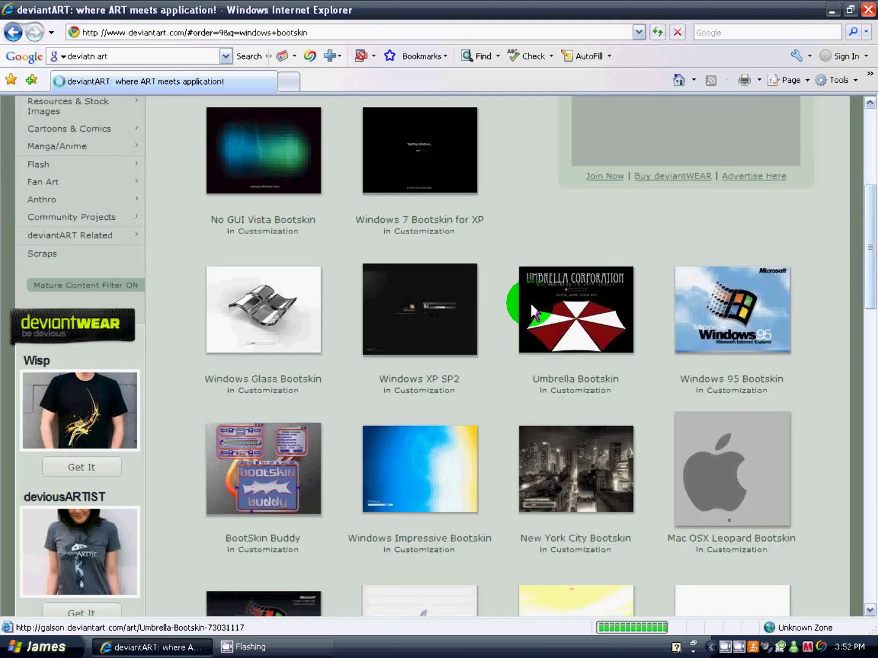
pyautogui.scroll(-3, 536, 418)
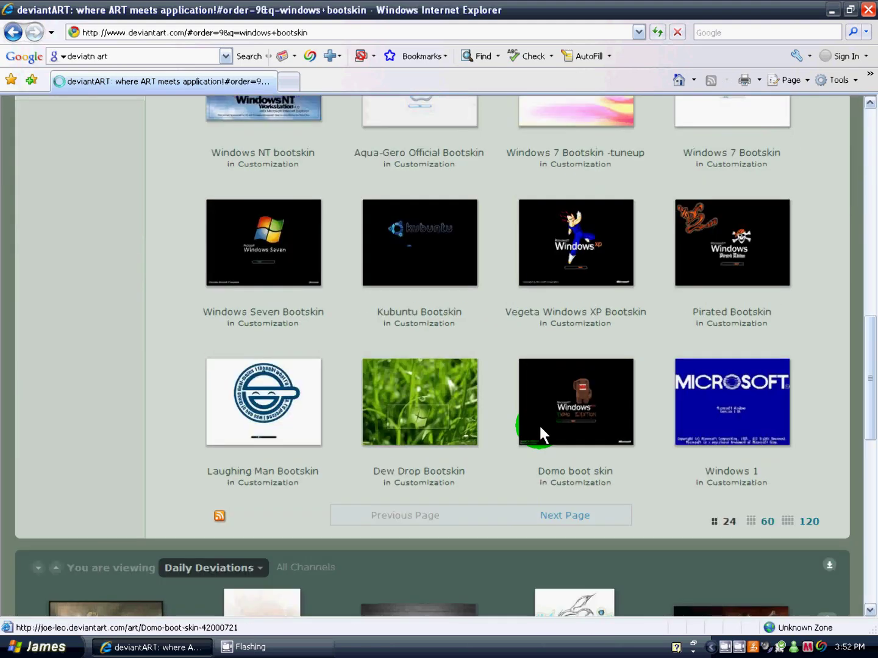
pyautogui.click(574, 523)
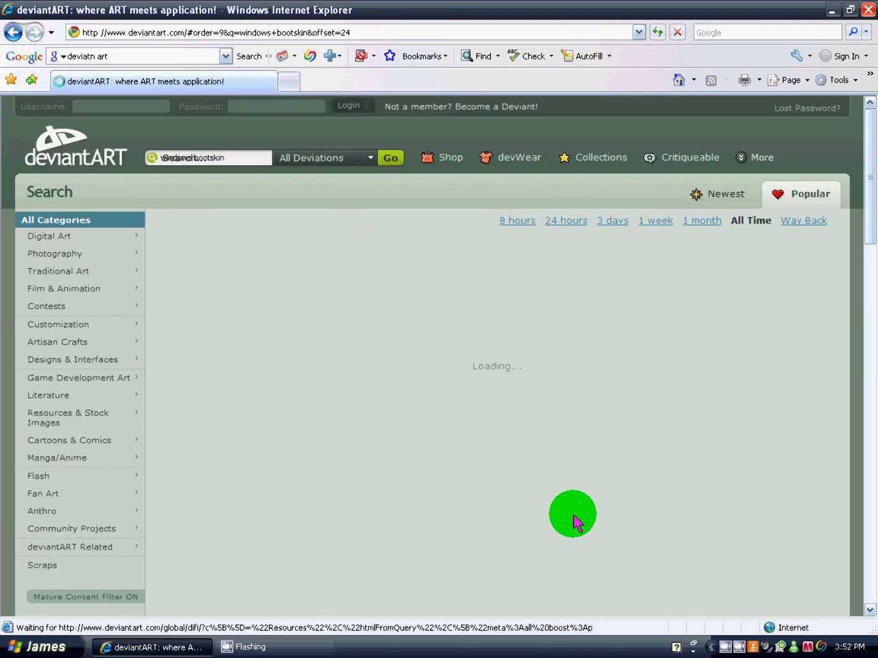
pyautogui.scroll(-10, 549, 509)
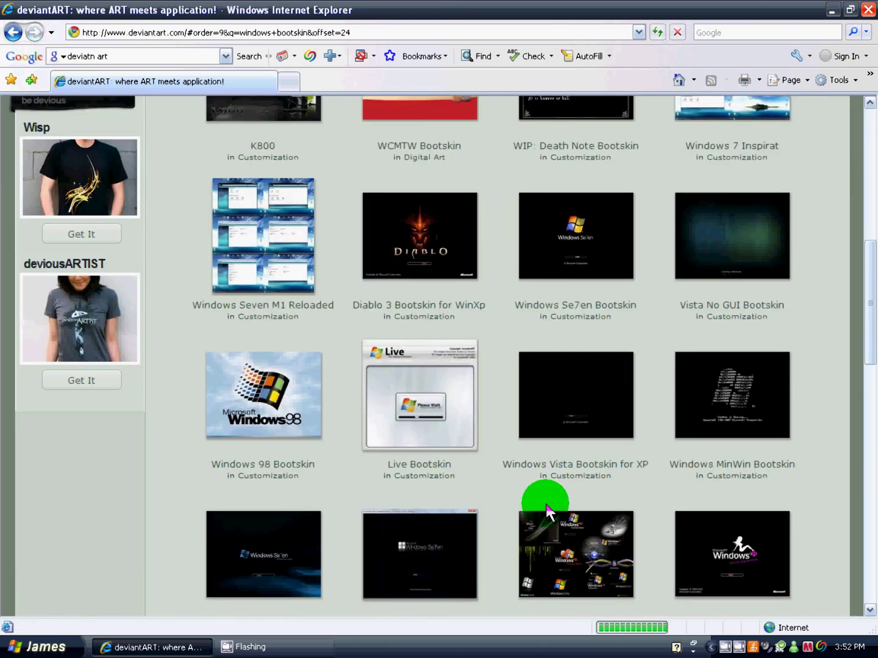
pyautogui.scroll(-3, 546, 509)
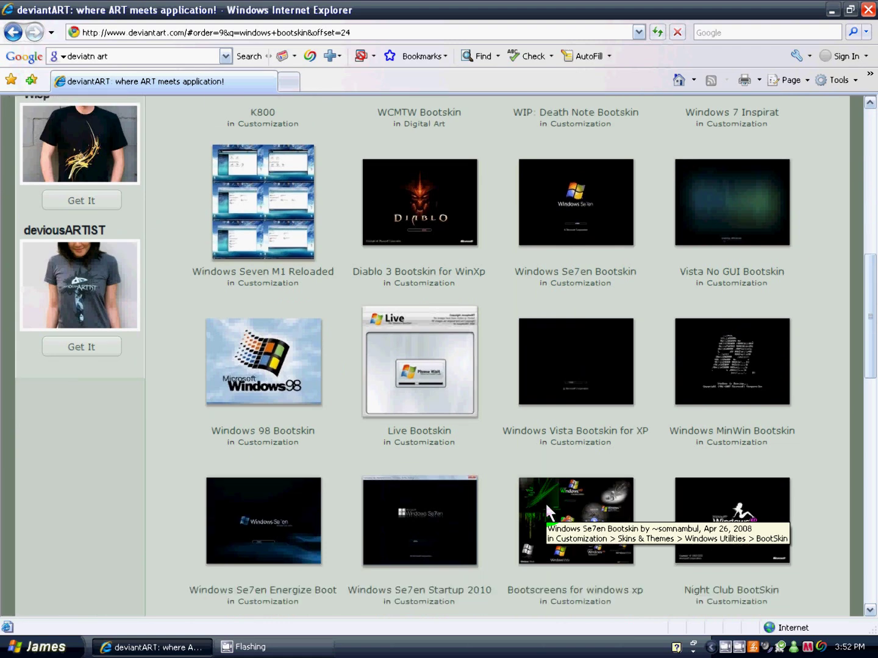
pyautogui.scroll(-4, 443, 427)
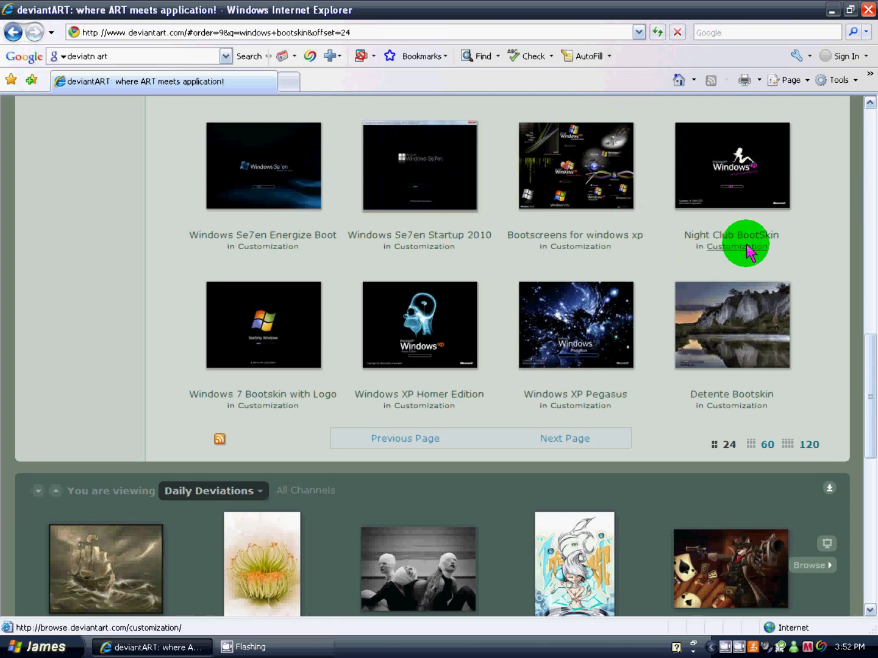
# Close Internet Explorer and dismiss the Messenger contact sign-in notification
pyautogui.click(873, 11)
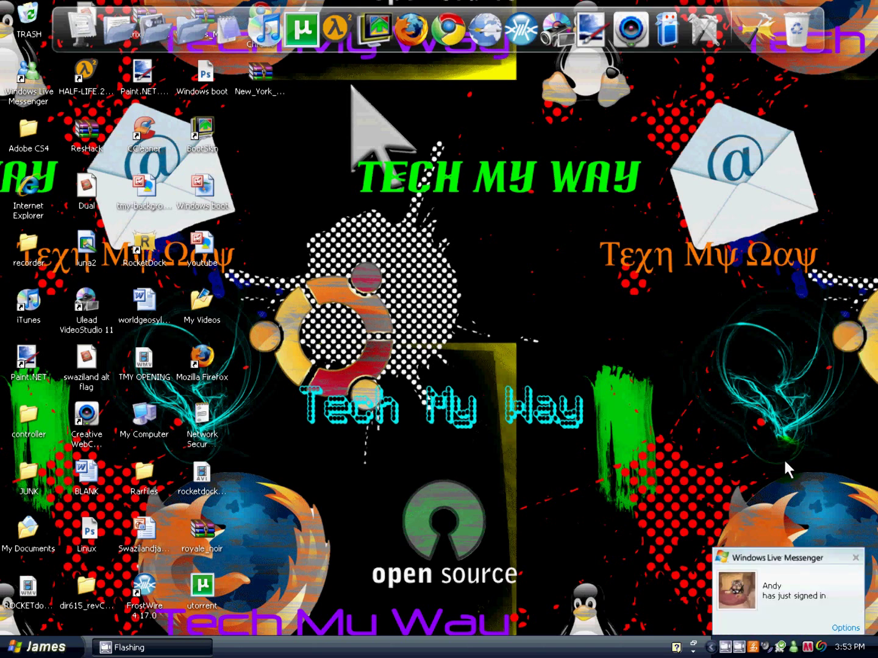
pyautogui.click(856, 558)
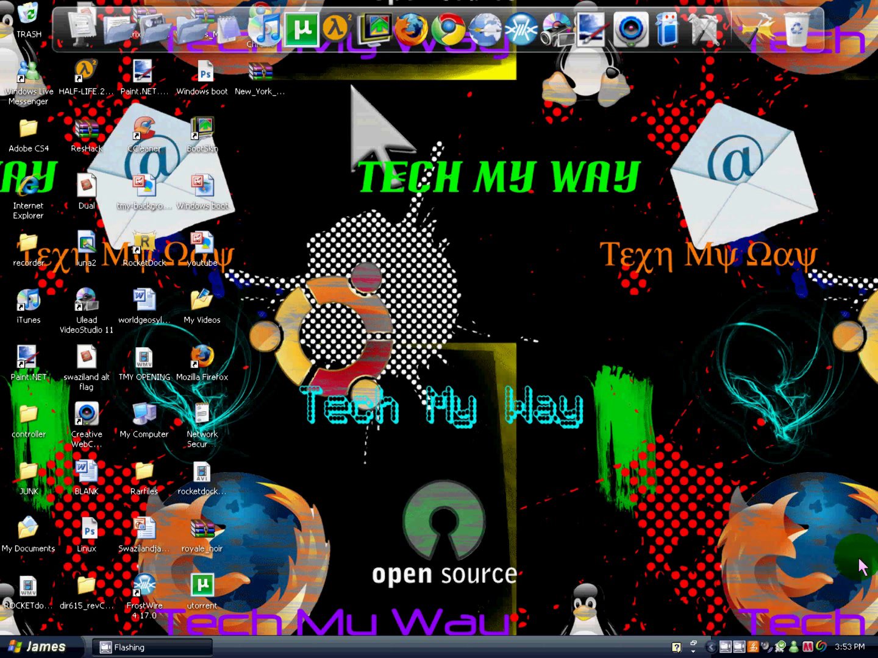